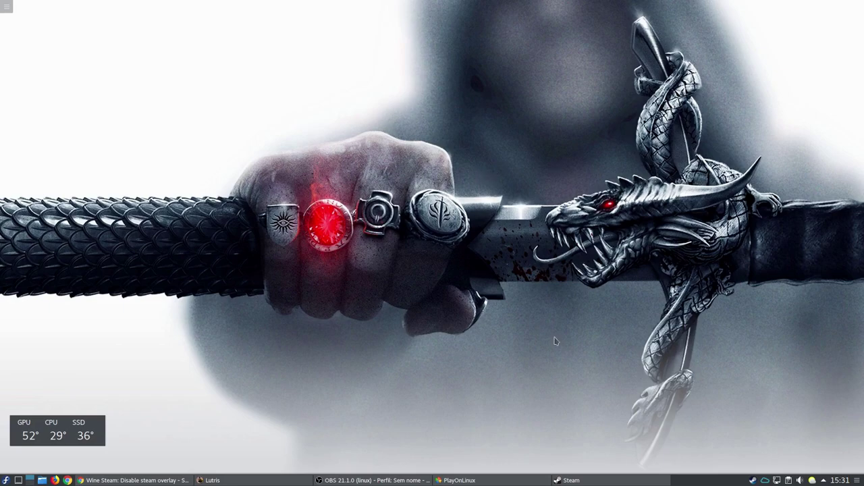
- Bring up the Steam window, move it higher on the desktop, and open the store page to check how it renders
{"action": "left_click", "coordinate": [570, 481]}
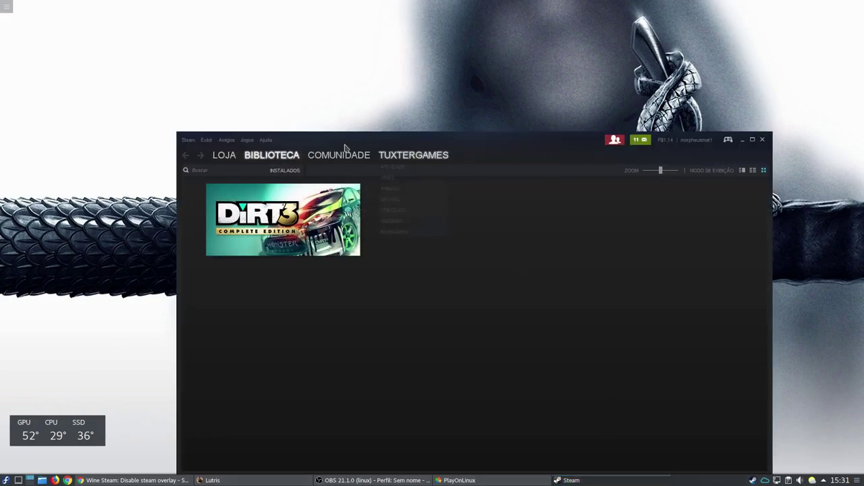
{"action": "left_click_drag", "start_coordinate": [449, 141], "coordinate": [442, 73]}
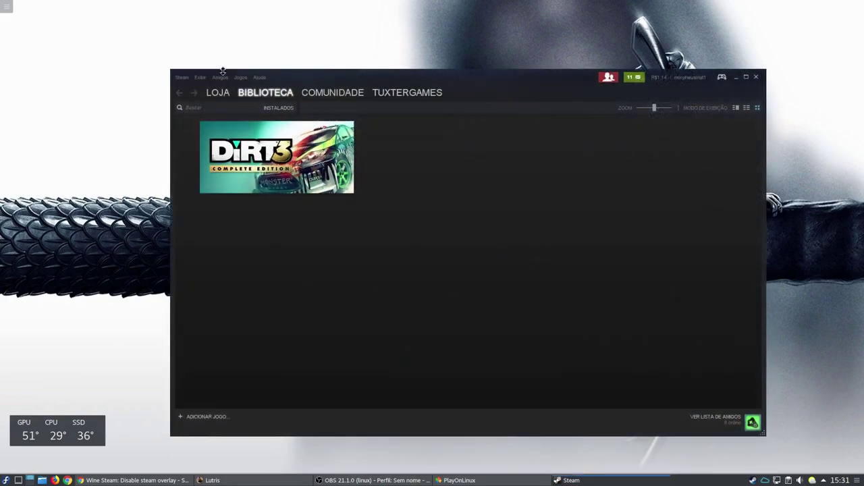
{"action": "mouse_move", "coordinate": [251, 163]}
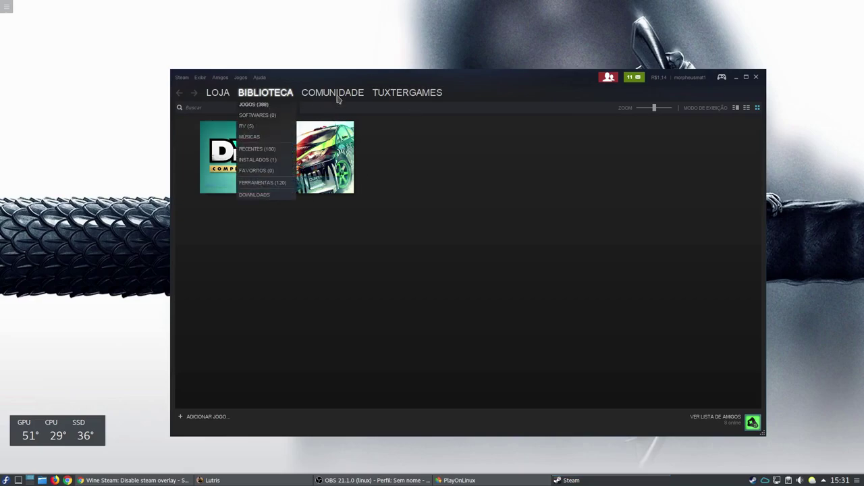
{"action": "left_click_drag", "start_coordinate": [378, 80], "coordinate": [376, 77]}
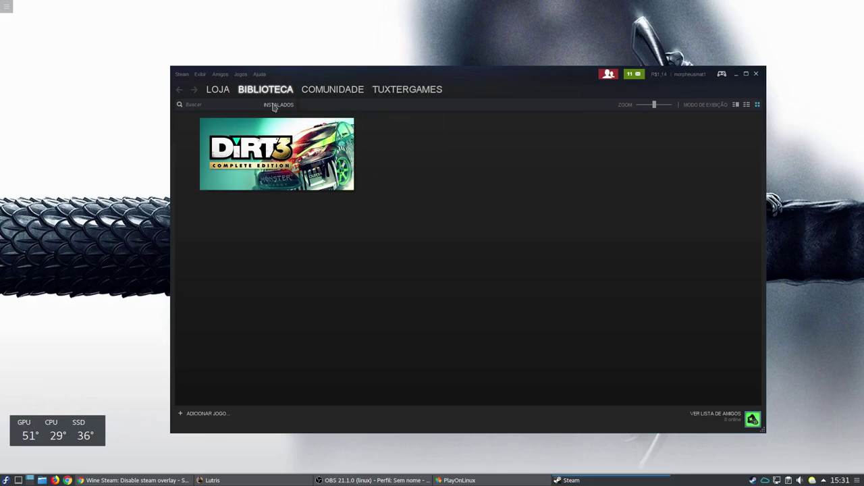
{"action": "left_click", "coordinate": [227, 89]}
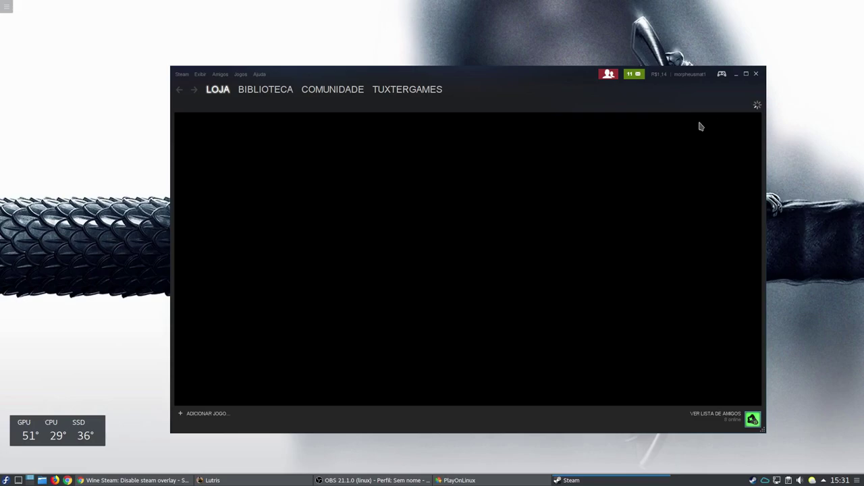
- Exit the running Steam client
{"action": "left_click", "coordinate": [183, 78]}
{"action": "left_click", "coordinate": [201, 139]}
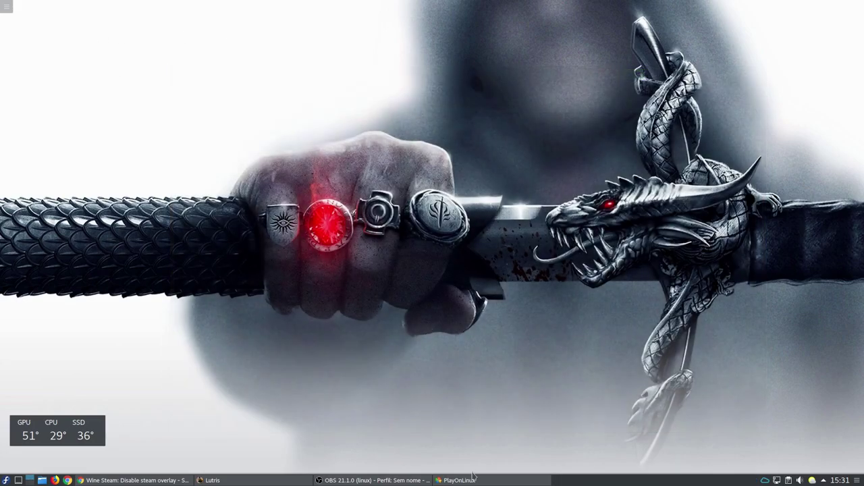
- Switch to PlayOnLinux, open its configuration and set the arguments of the Steam (Steam_Overlay) shortcut to -no-cef-sandbox
{"action": "left_click", "coordinate": [473, 477]}
{"action": "left_click", "coordinate": [320, 86]}
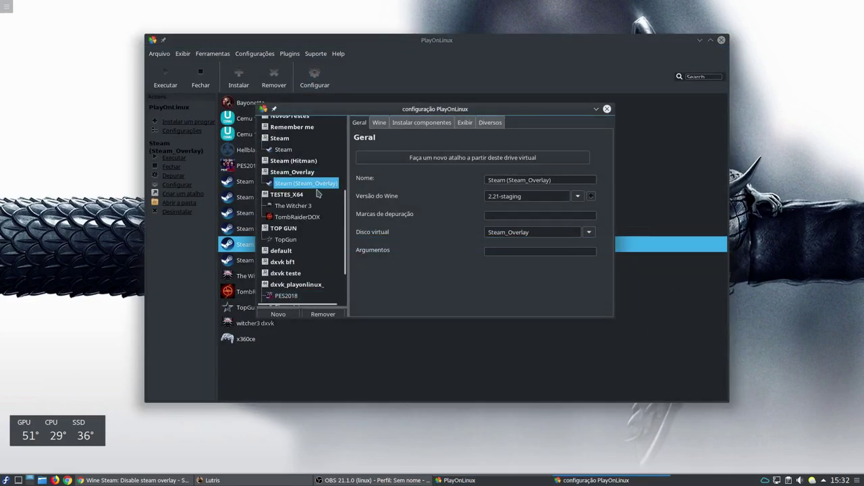
{"action": "left_click", "coordinate": [292, 172]}
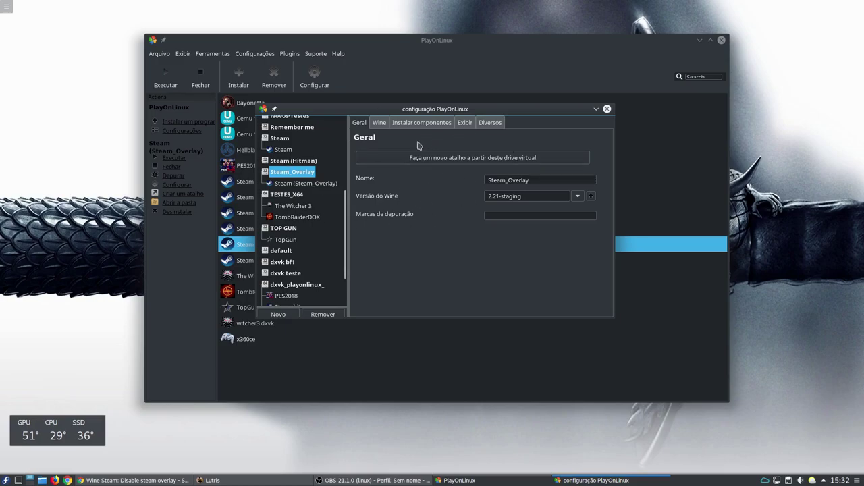
{"action": "left_click", "coordinate": [310, 184]}
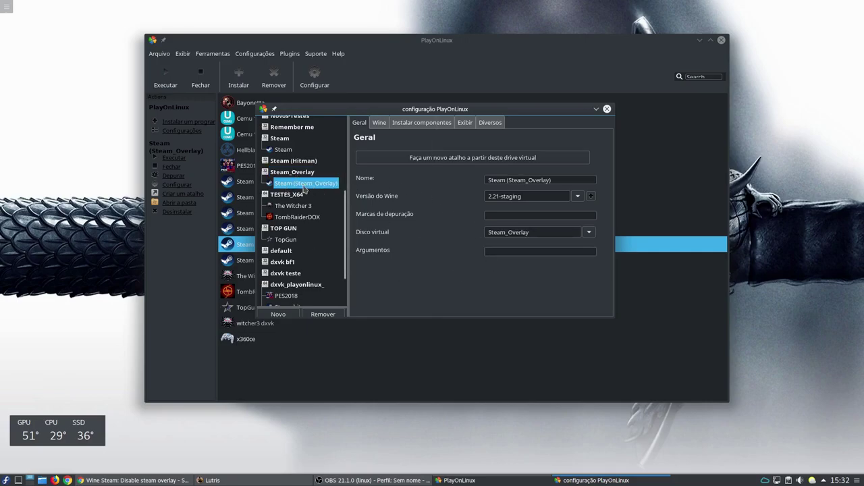
{"action": "left_click", "coordinate": [511, 252]}
{"action": "type", "text": "-no-cef-sandbox"}
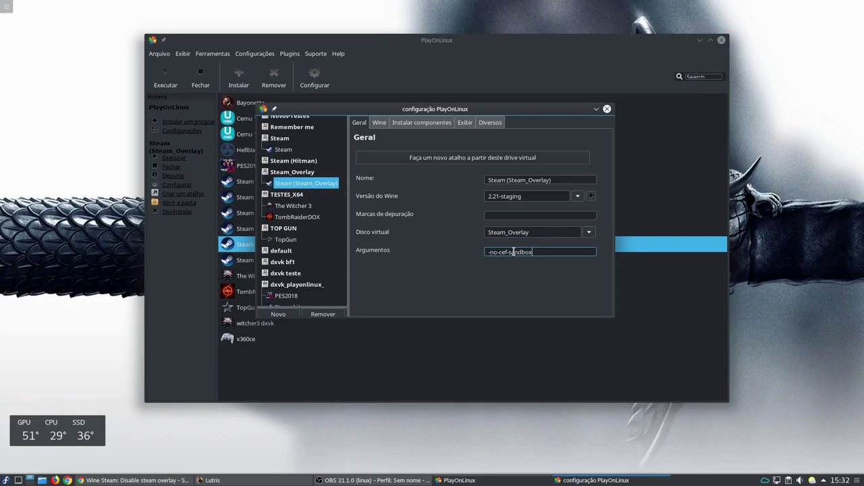
{"action": "left_click", "coordinate": [543, 232]}
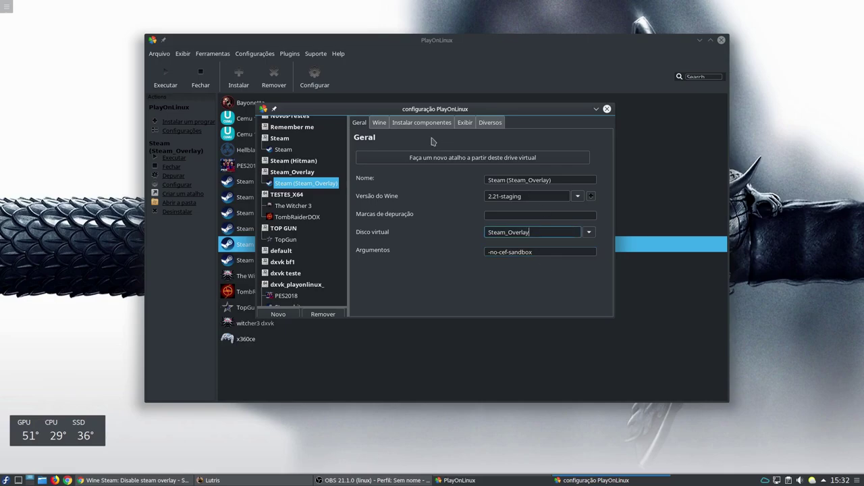
- In the Wine configuration of Steam (Steam_Overlay), set the emulated Windows version to Windows XP and accept it
{"action": "left_click", "coordinate": [380, 122]}
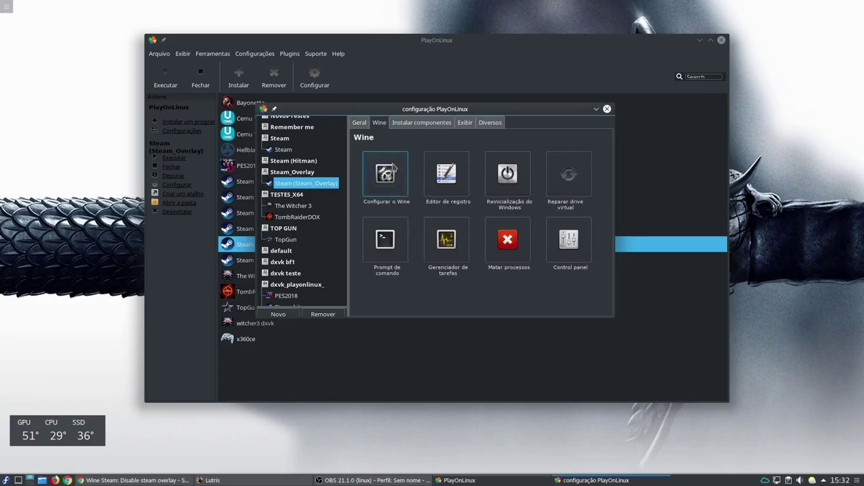
{"action": "left_click", "coordinate": [387, 174]}
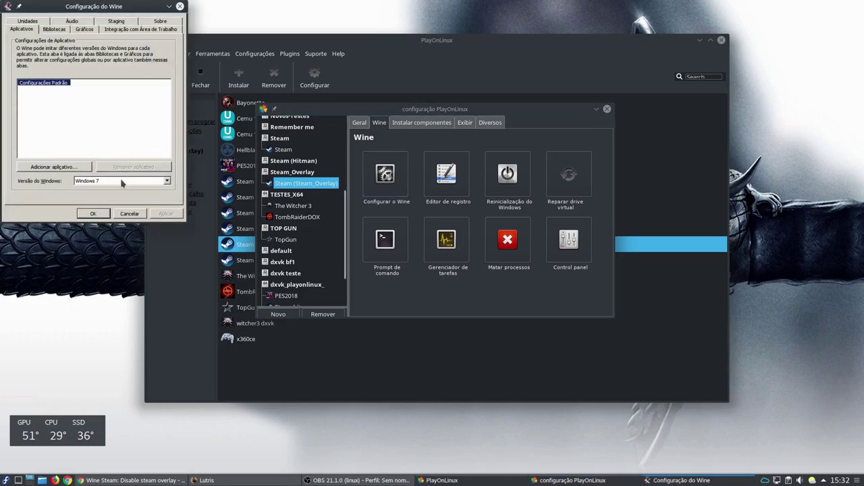
{"action": "left_click", "coordinate": [122, 182]}
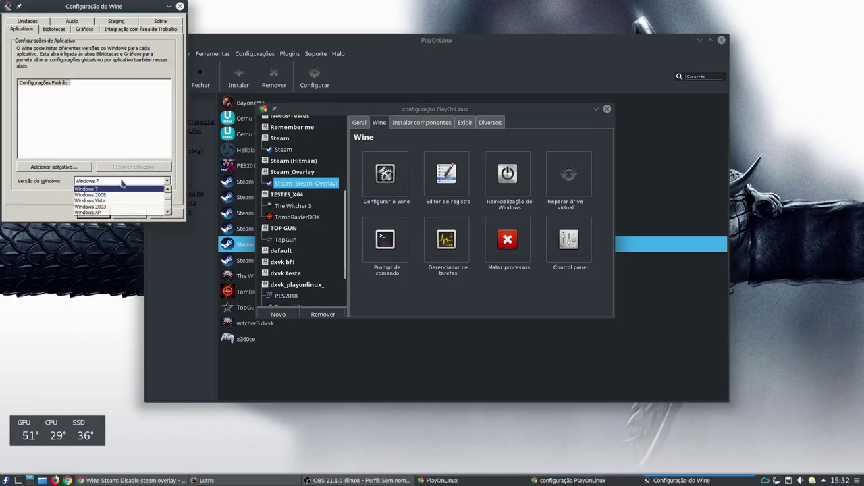
{"action": "left_click", "coordinate": [101, 212]}
{"action": "left_click", "coordinate": [94, 214]}
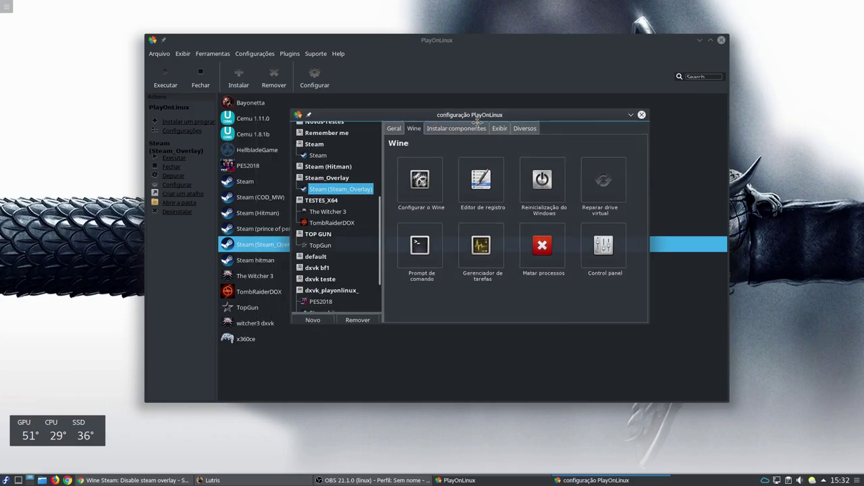
- Run Steam (Steam_Overlay) from the PlayOnLinux program list and close the configuration window
{"action": "left_click", "coordinate": [236, 71]}
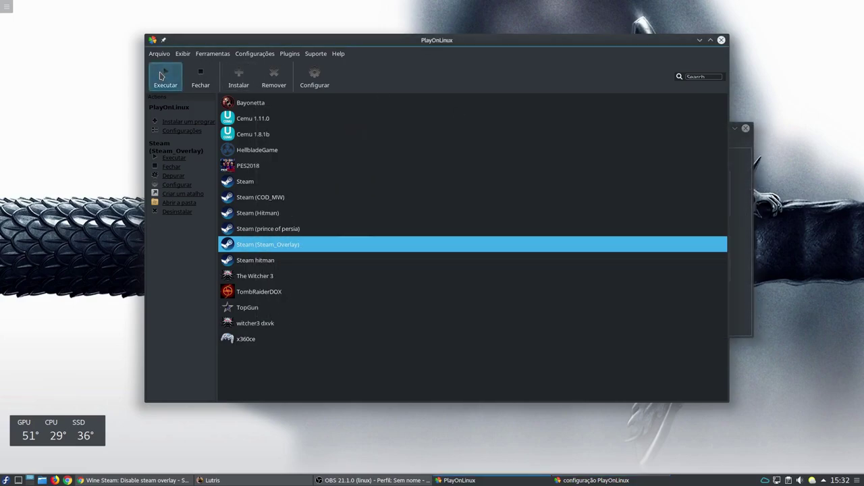
{"action": "left_click", "coordinate": [747, 156]}
{"action": "left_click", "coordinate": [741, 130]}
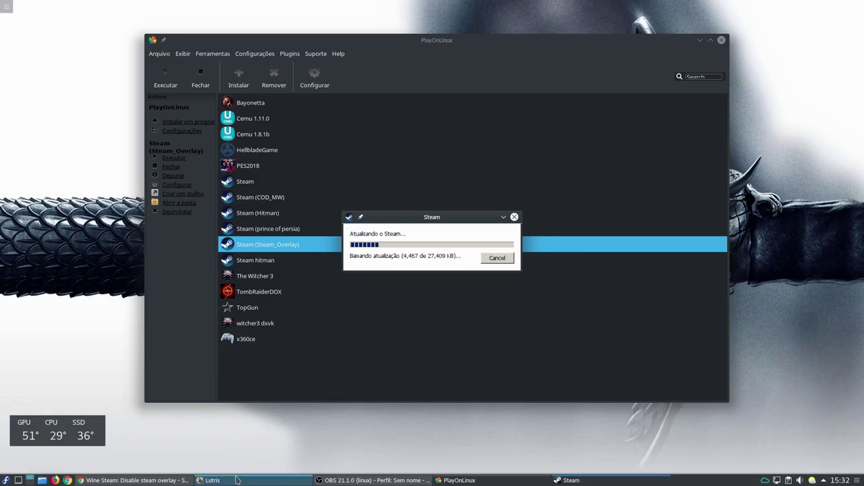
- Switch to Lutris, examine the arguments in Hitman's game options, and close the configuration without saving
{"action": "left_click", "coordinate": [236, 479]}
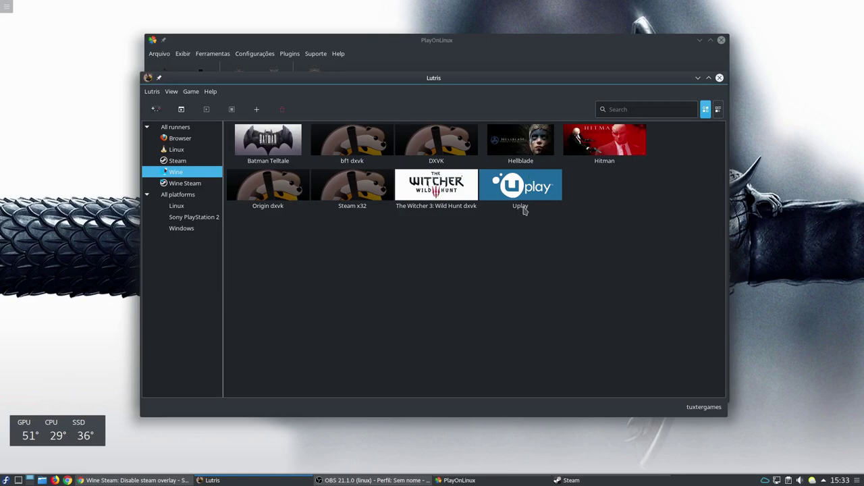
{"action": "right_click", "coordinate": [605, 150]}
{"action": "left_click", "coordinate": [625, 165]}
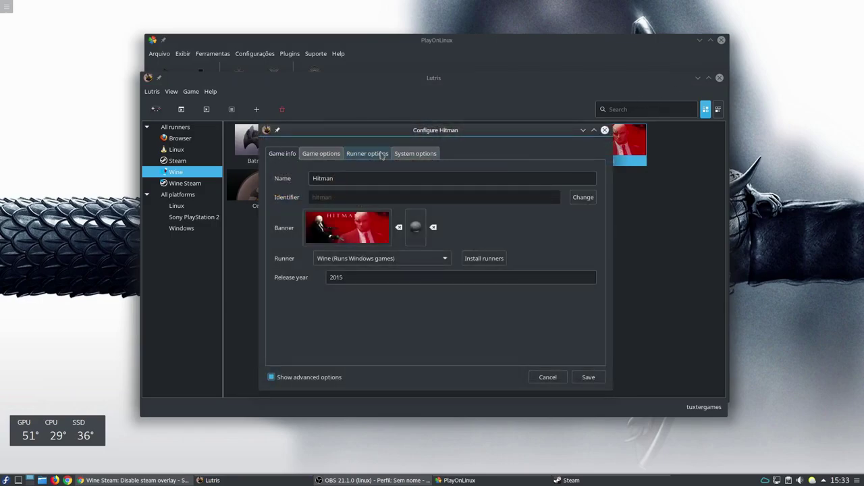
{"action": "left_click", "coordinate": [333, 157]}
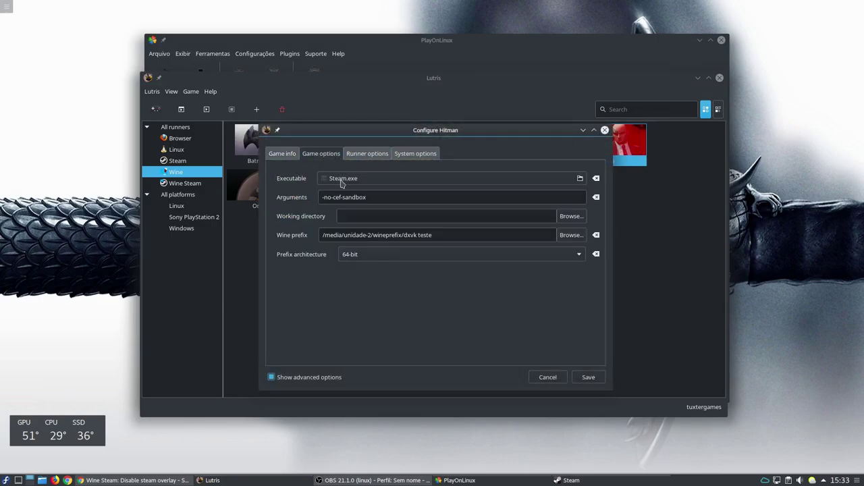
{"action": "left_click_drag", "start_coordinate": [370, 201], "coordinate": [310, 204]}
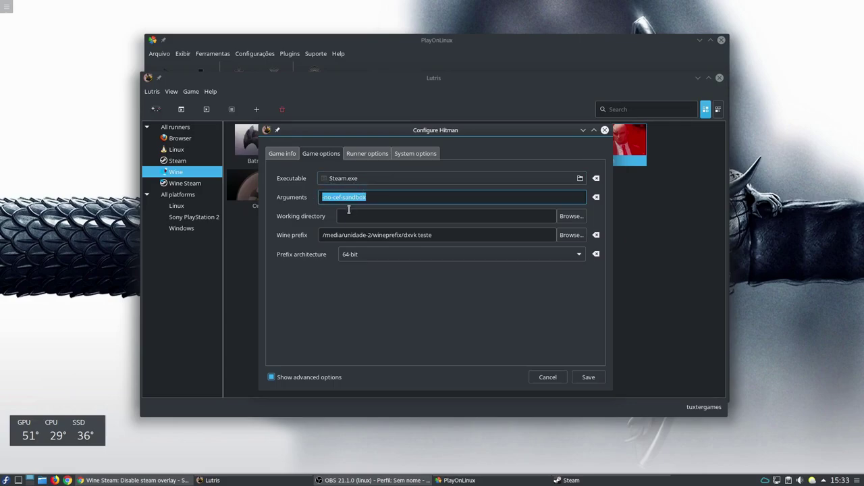
{"action": "key", "text": "End"}
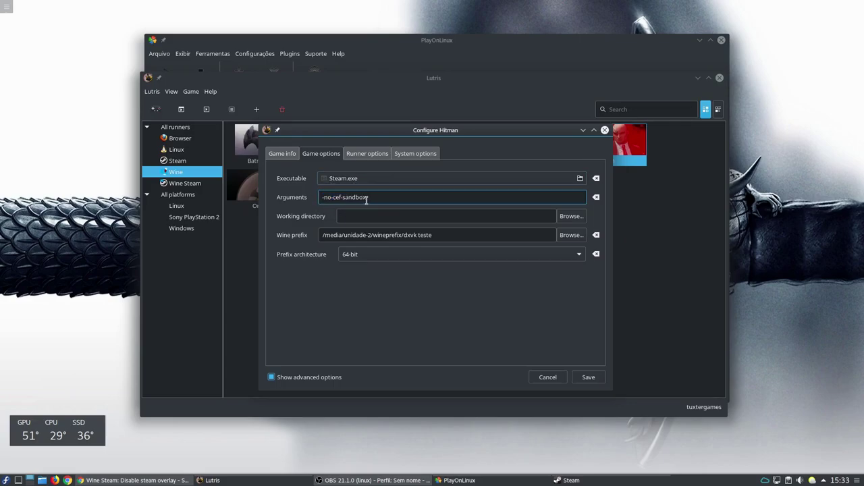
{"action": "left_click", "coordinate": [545, 377]}
- Open Hitman's Wine configuration from Lutris and examine the available Windows versions without changing the selection
{"action": "right_click", "coordinate": [604, 162]}
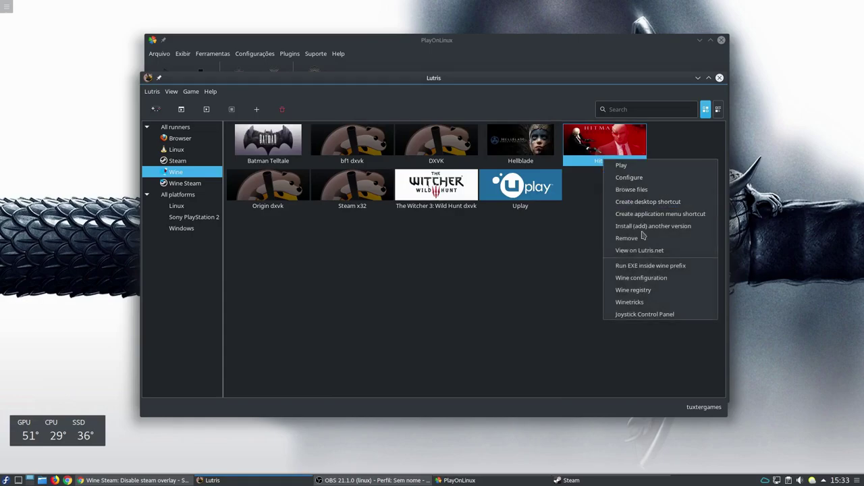
{"action": "left_click", "coordinate": [640, 278]}
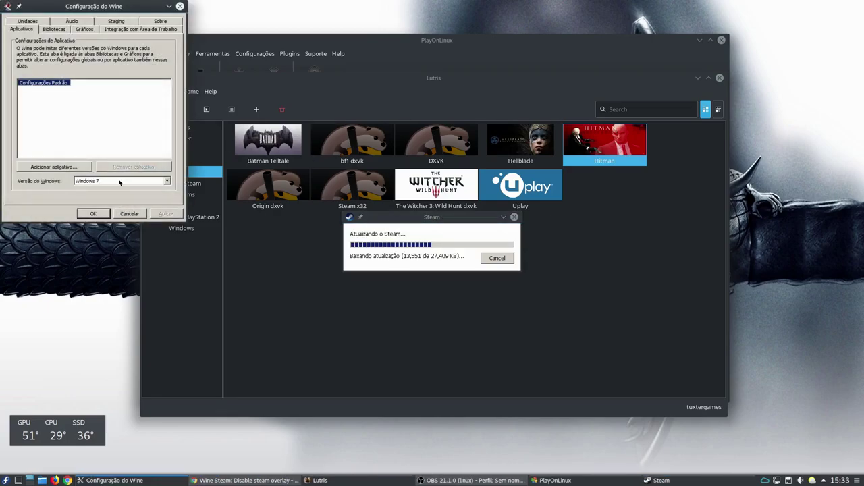
{"action": "left_click", "coordinate": [119, 183]}
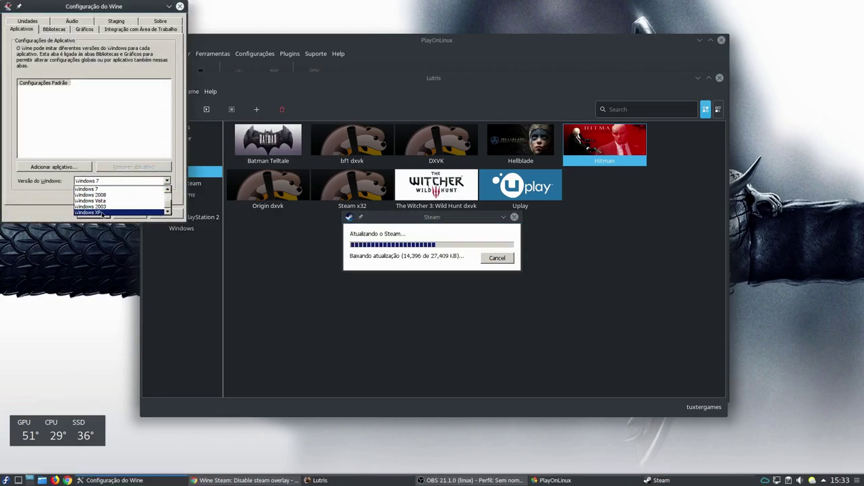
{"action": "left_click", "coordinate": [53, 47]}
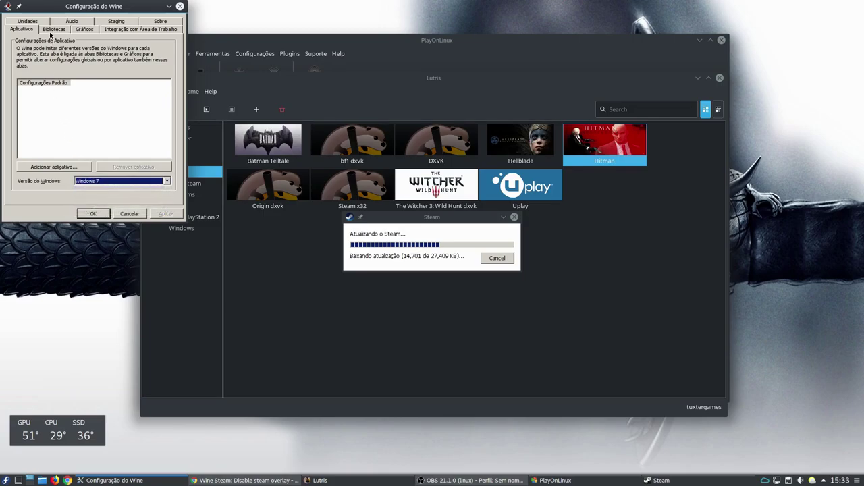
- Examine the dwrite entry among the Wine DLL overrides, enter dwrite as the override name without adding it, and close the configuration
{"action": "left_click", "coordinate": [51, 30]}
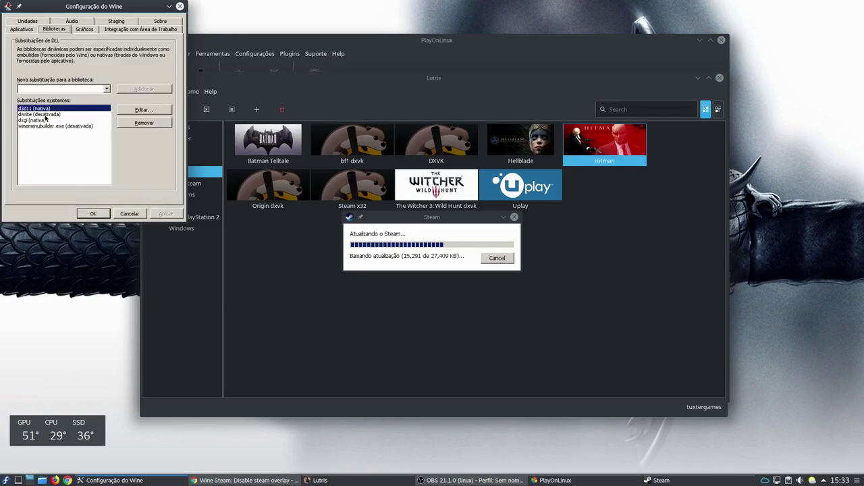
{"action": "left_click_drag", "start_coordinate": [119, 6], "coordinate": [180, 104]}
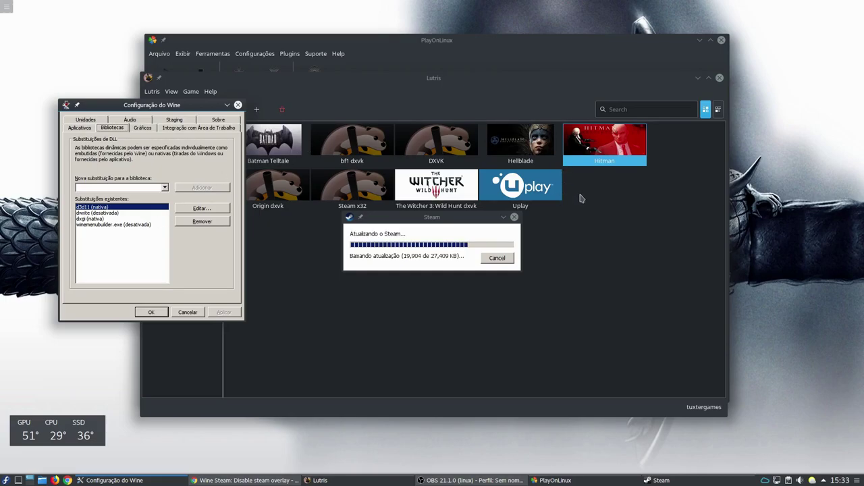
{"action": "left_click", "coordinate": [99, 214]}
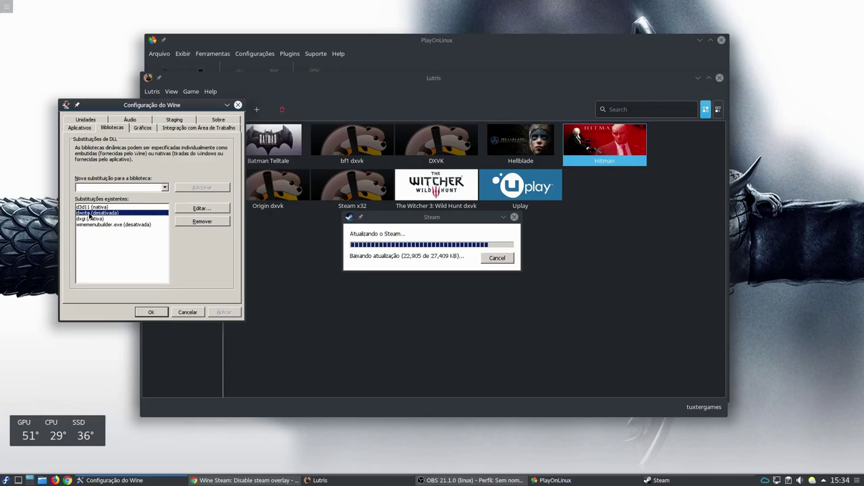
{"action": "left_click", "coordinate": [92, 188]}
{"action": "type", "text": "dwrite"}
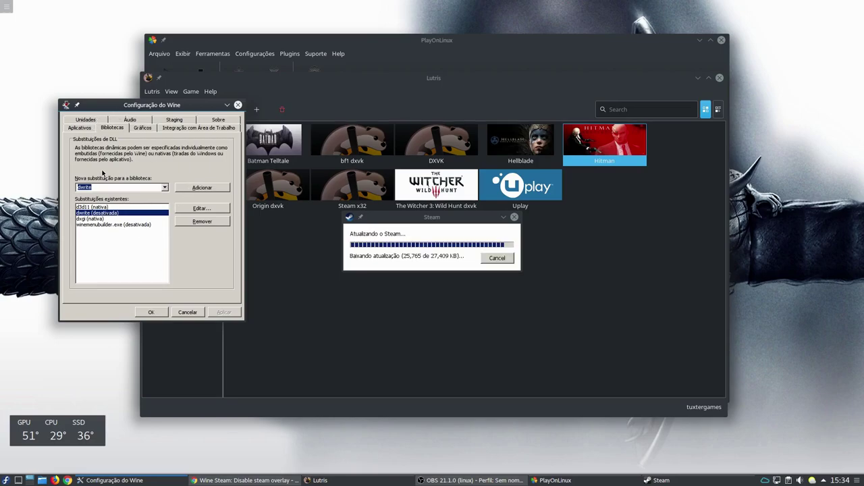
{"action": "left_click", "coordinate": [164, 315]}
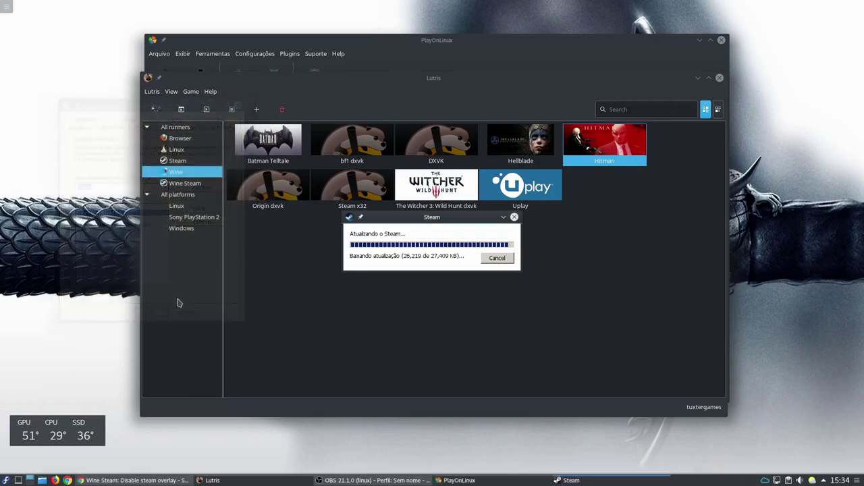
- Launch Hitman from the Lutris Wine library
{"action": "right_click", "coordinate": [612, 156]}
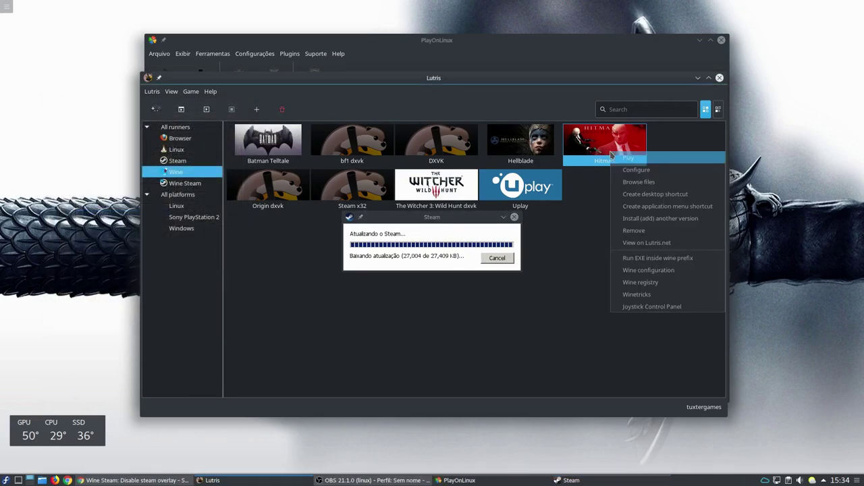
{"action": "left_click", "coordinate": [615, 157]}
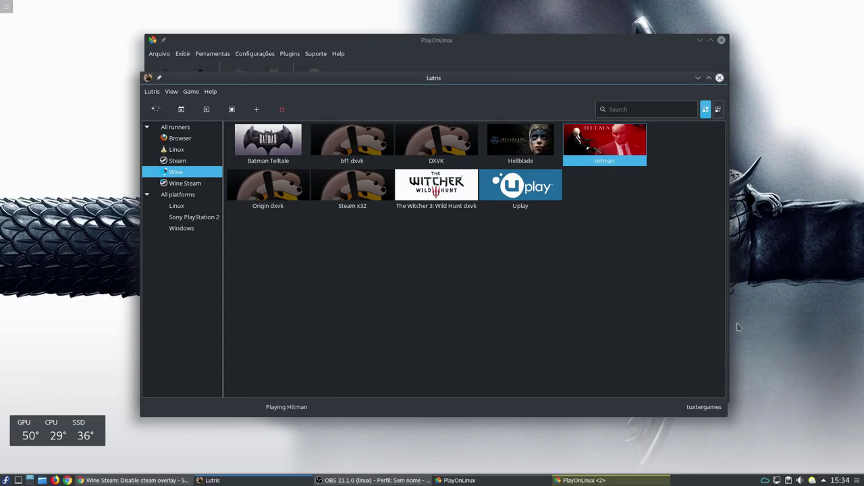
- Minimise Lutris, dismiss the PlayOnLinux error assistant, and minimise PlayOnLinux to clear the desktop for Steam
{"action": "left_click", "coordinate": [697, 78]}
{"action": "left_click", "coordinate": [488, 325]}
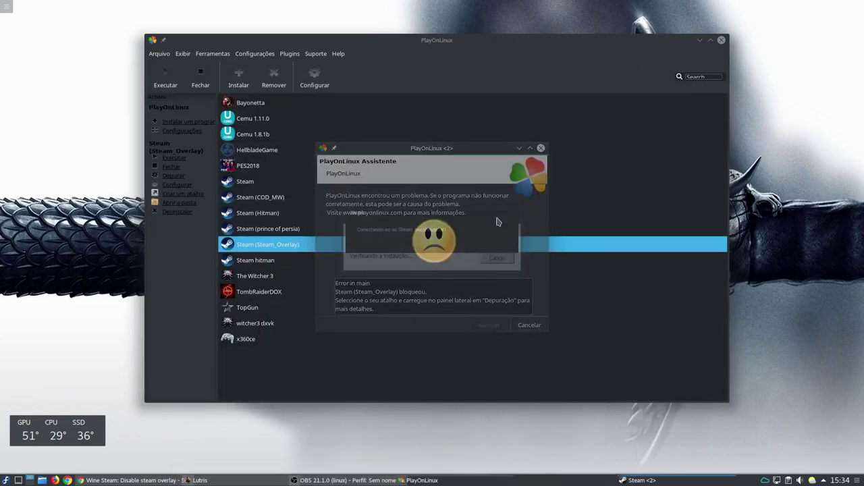
{"action": "left_click", "coordinate": [700, 40]}
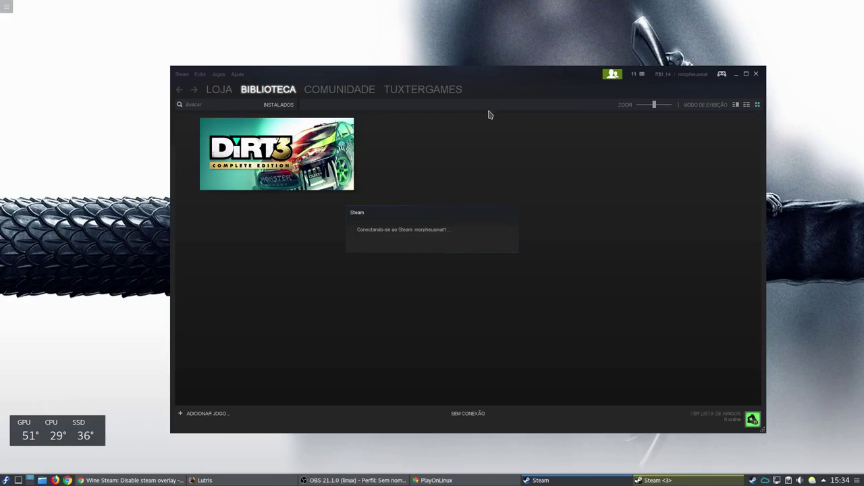
- Move the DiRT 3 Steam window aside and exit the Steam client whose library holds the Hitman games
{"action": "left_click_drag", "start_coordinate": [490, 81], "coordinate": [566, 55]}
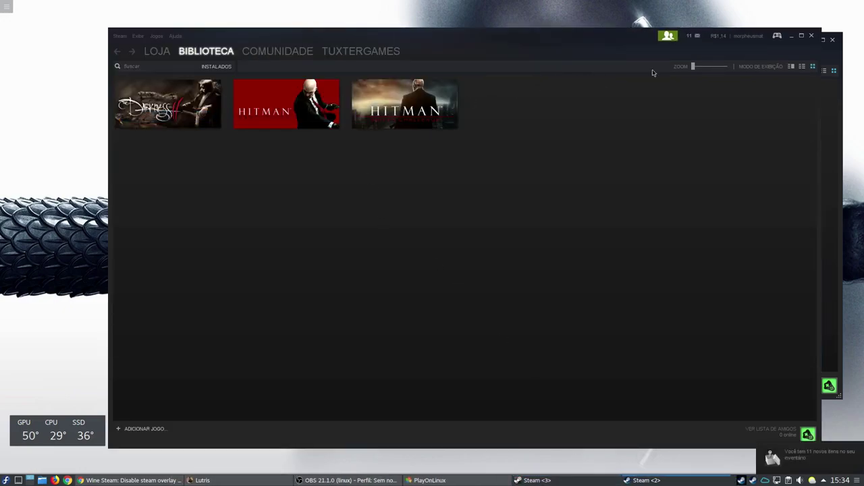
{"action": "left_click", "coordinate": [121, 37]}
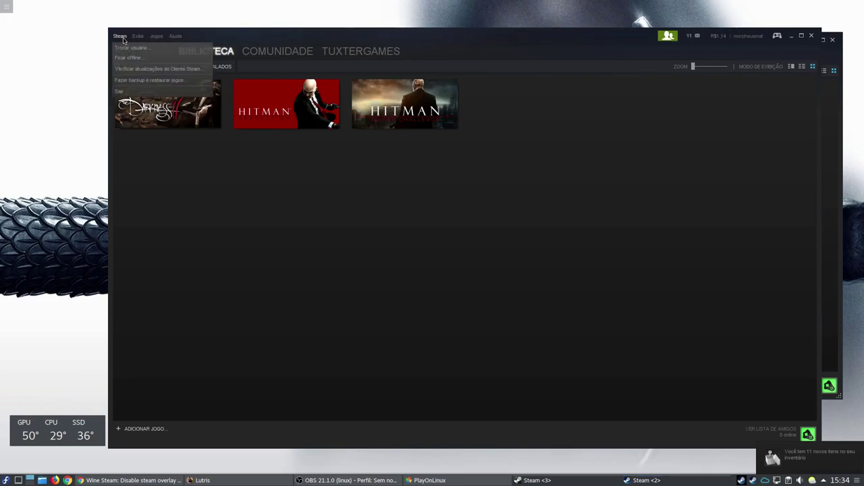
{"action": "left_click", "coordinate": [128, 92]}
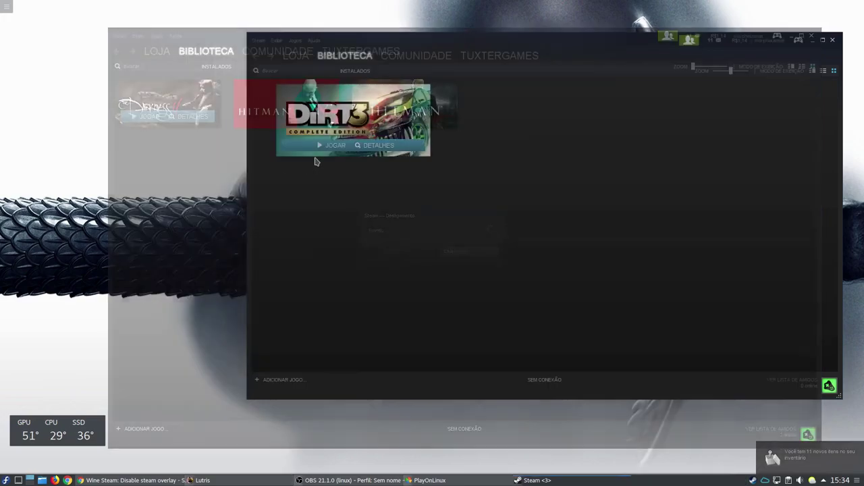
- Disable family mode in the DiRT 3 Steam client by entering the family mode code, and exit that client
{"action": "left_click", "coordinate": [689, 42]}
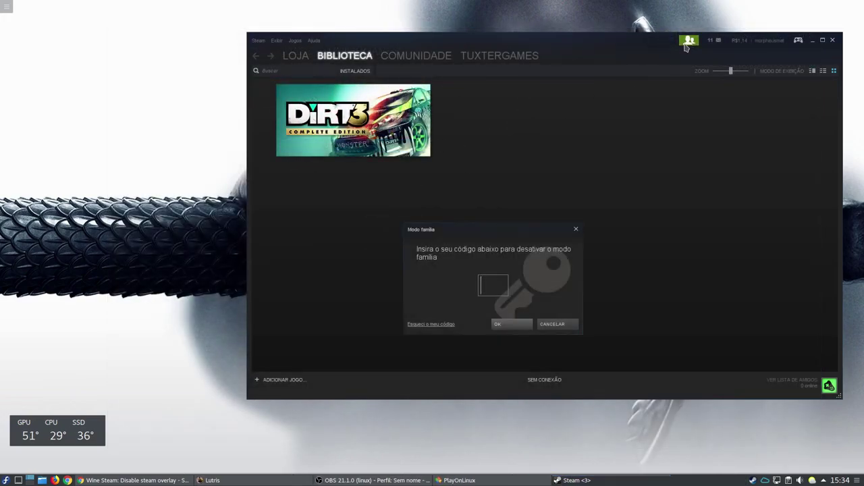
{"action": "type", "text": "****"}
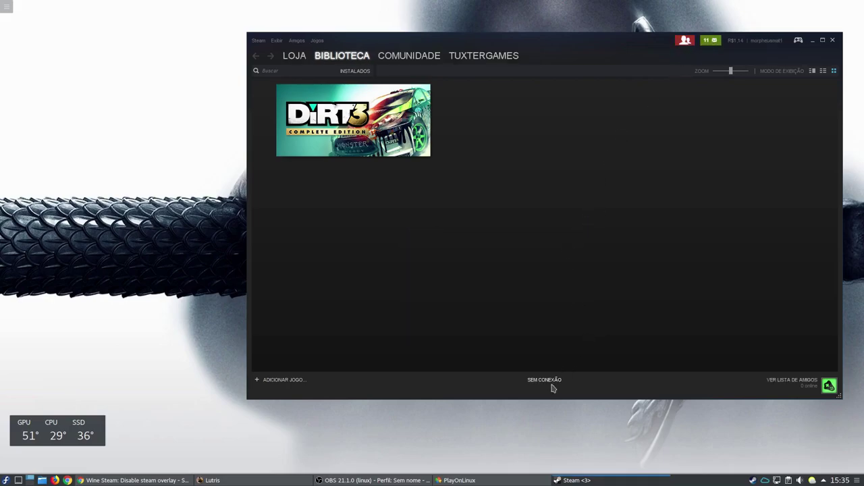
{"action": "left_click", "coordinate": [258, 41]}
{"action": "left_click", "coordinate": [268, 107]}
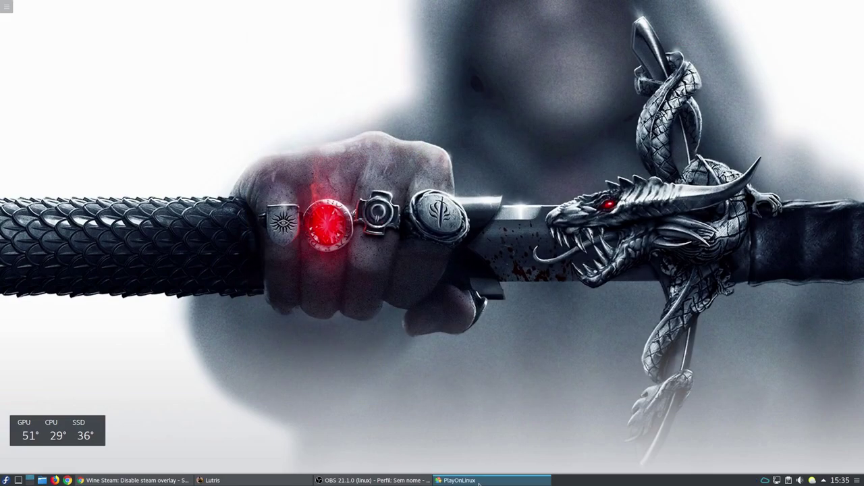
- Relaunch Steam (Steam_Overlay) from PlayOnLinux and disable family mode by entering the family mode code
{"action": "left_click", "coordinate": [480, 456]}
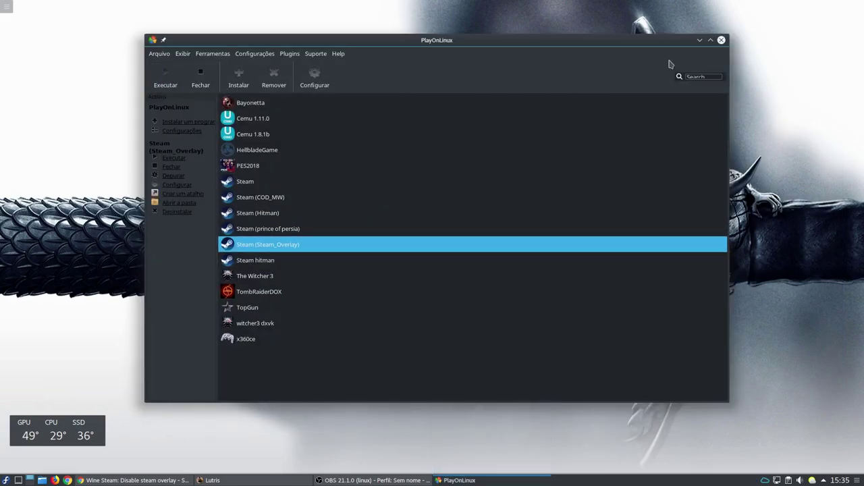
{"action": "left_click", "coordinate": [700, 41]}
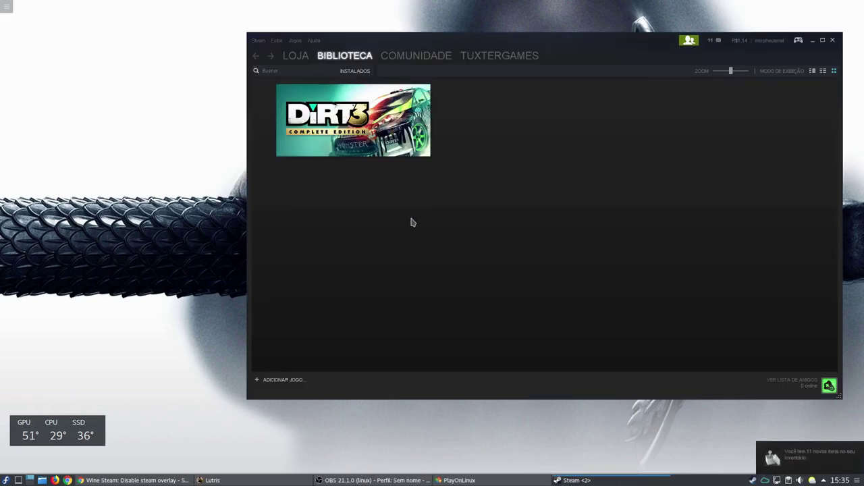
{"action": "left_click", "coordinate": [683, 44]}
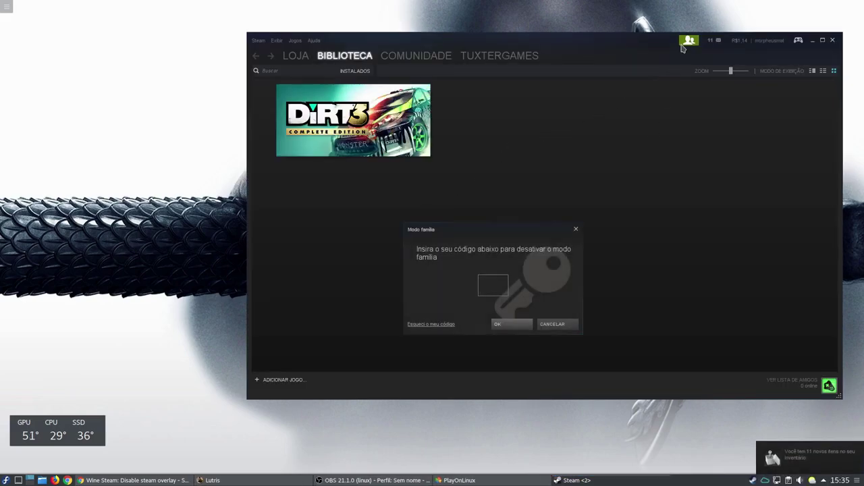
{"action": "type", "text": "••••"}
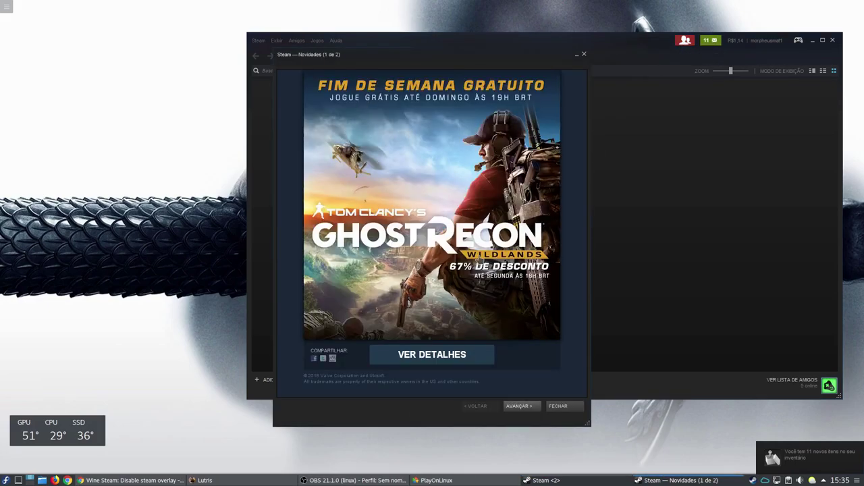
- Move the Steam news window aside, view its second announcement, and close it
{"action": "left_click_drag", "start_coordinate": [451, 61], "coordinate": [545, 31]}
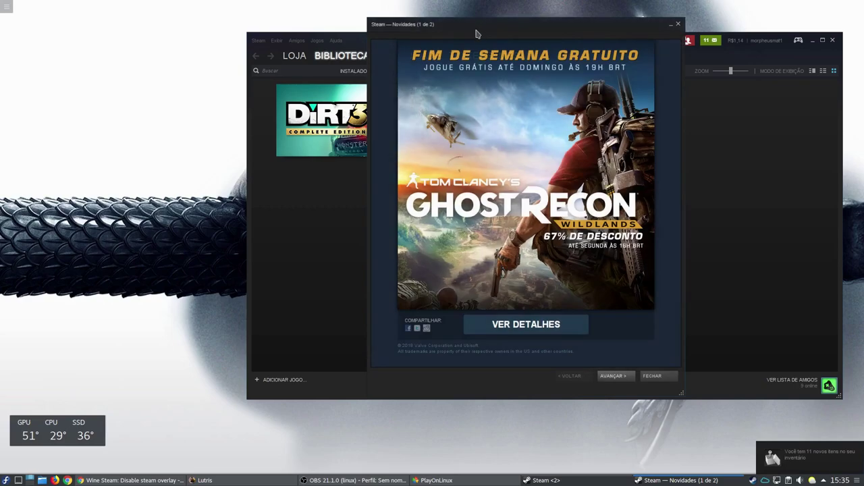
{"action": "left_click_drag", "start_coordinate": [453, 25], "coordinate": [528, 27]}
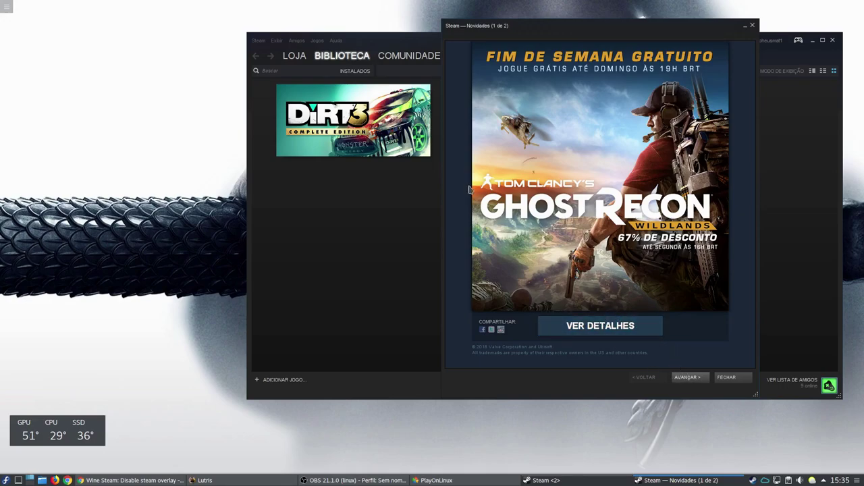
{"action": "left_click_drag", "start_coordinate": [592, 22], "coordinate": [620, 18]}
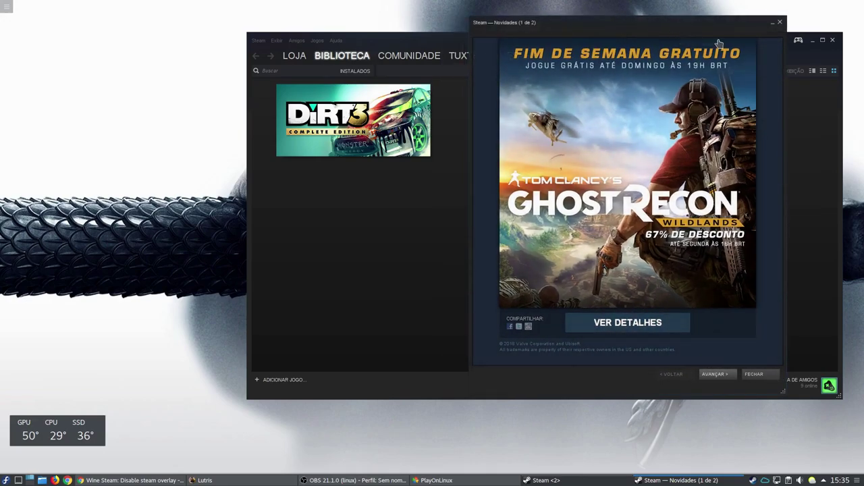
{"action": "left_click", "coordinate": [715, 376]}
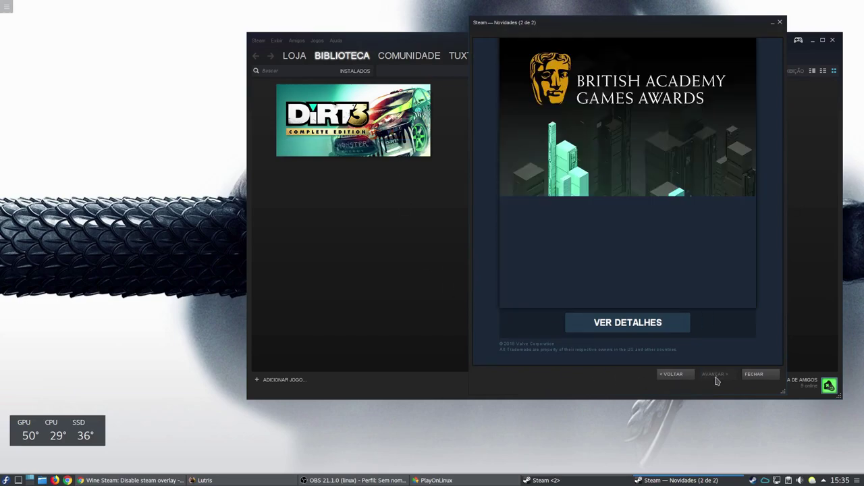
{"action": "left_click", "coordinate": [751, 375]}
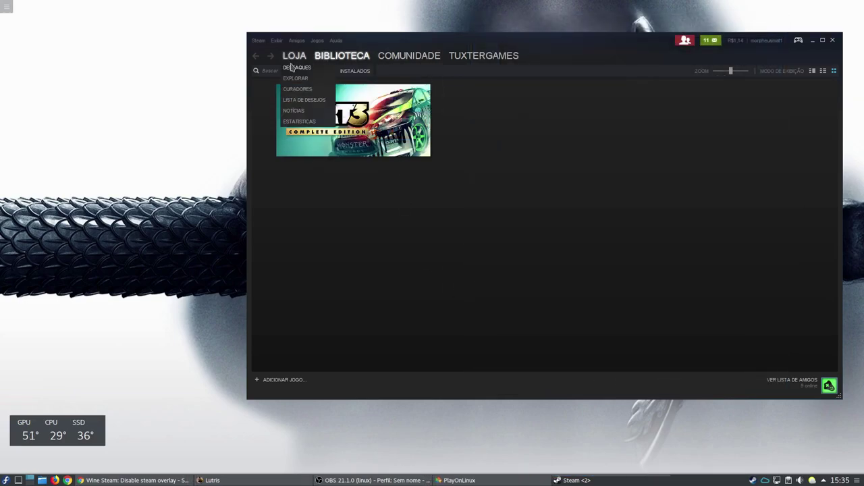
- Open the Steam store and examine how its front page renders, from the featured titles down to the friends' trends section
{"action": "left_click", "coordinate": [297, 58]}
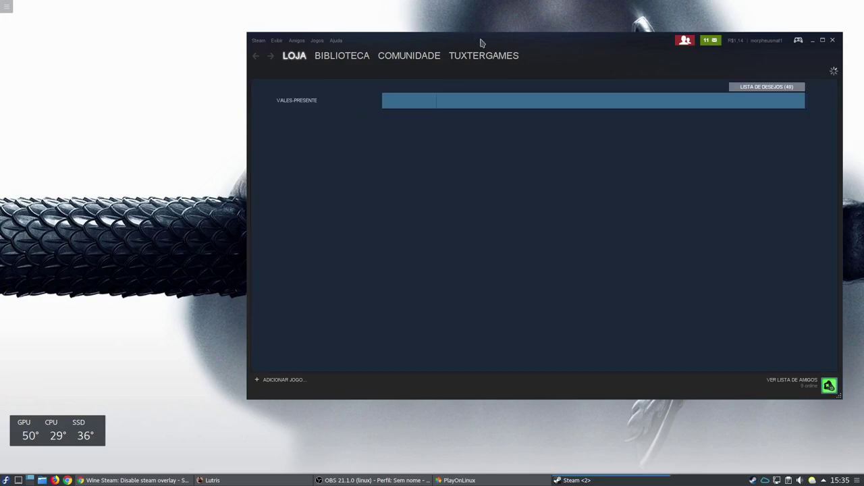
{"action": "left_click_drag", "start_coordinate": [480, 38], "coordinate": [326, 29]}
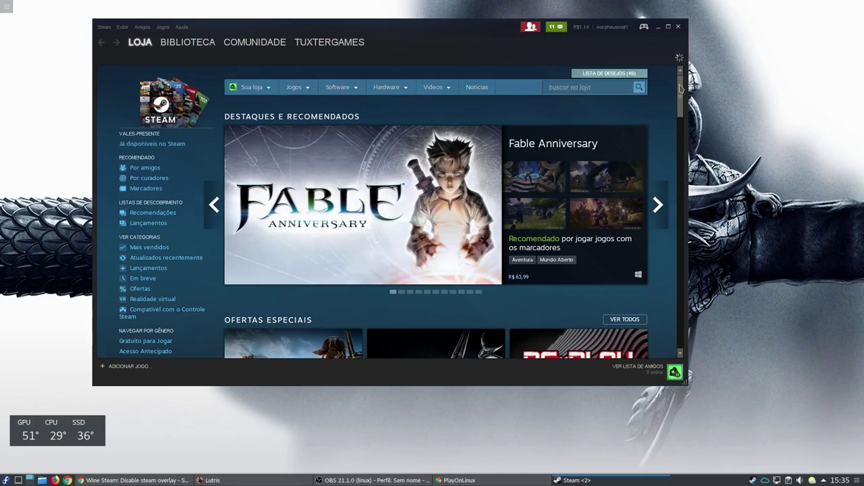
{"action": "left_click_drag", "start_coordinate": [679, 110], "coordinate": [679, 134]}
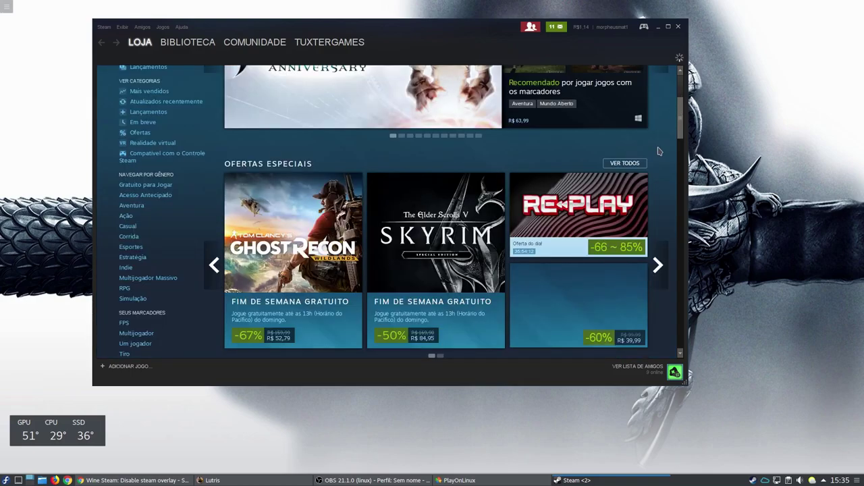
{"action": "scroll", "coordinate": [662, 152], "scroll_direction": "down", "scroll_amount": 2}
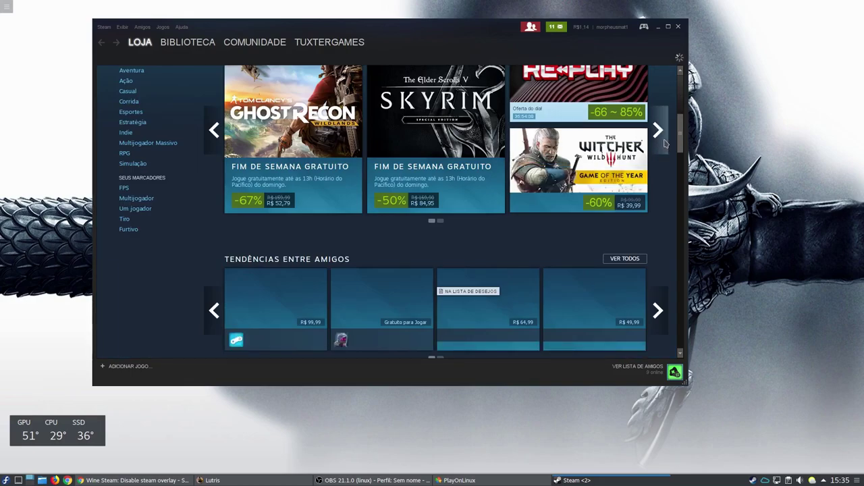
{"action": "scroll", "coordinate": [664, 143], "scroll_direction": "up", "scroll_amount": 4}
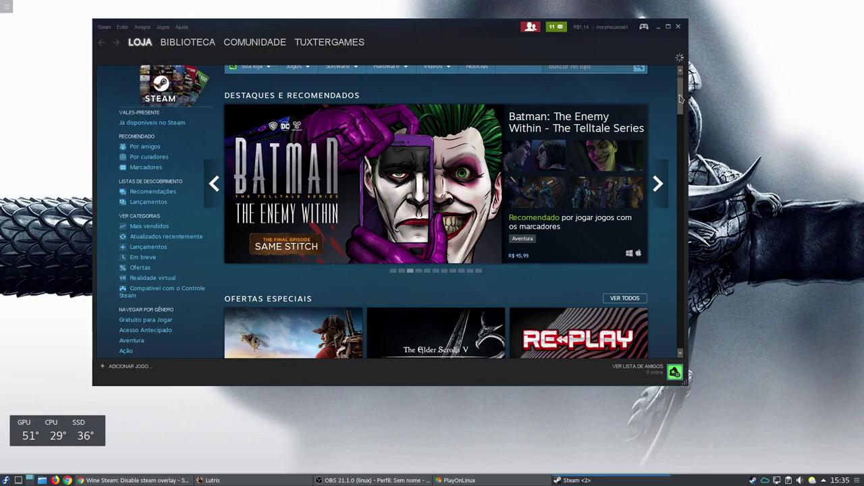
{"action": "scroll", "coordinate": [680, 115], "scroll_direction": "up", "scroll_amount": 1}
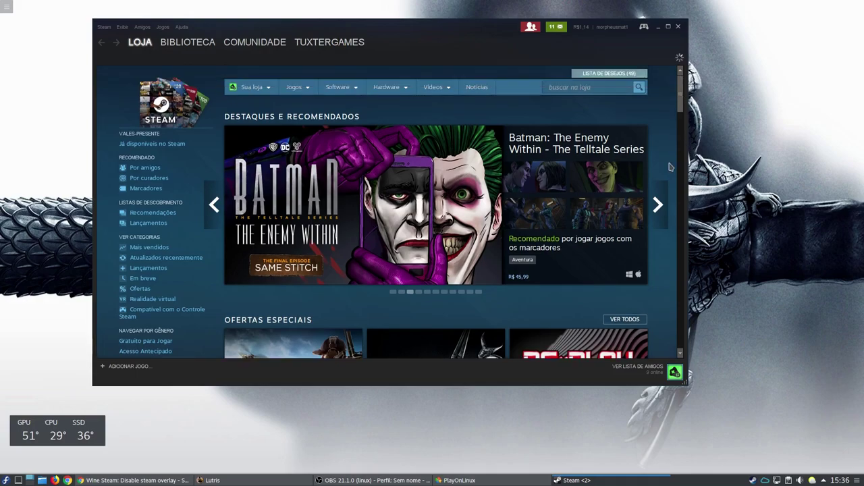